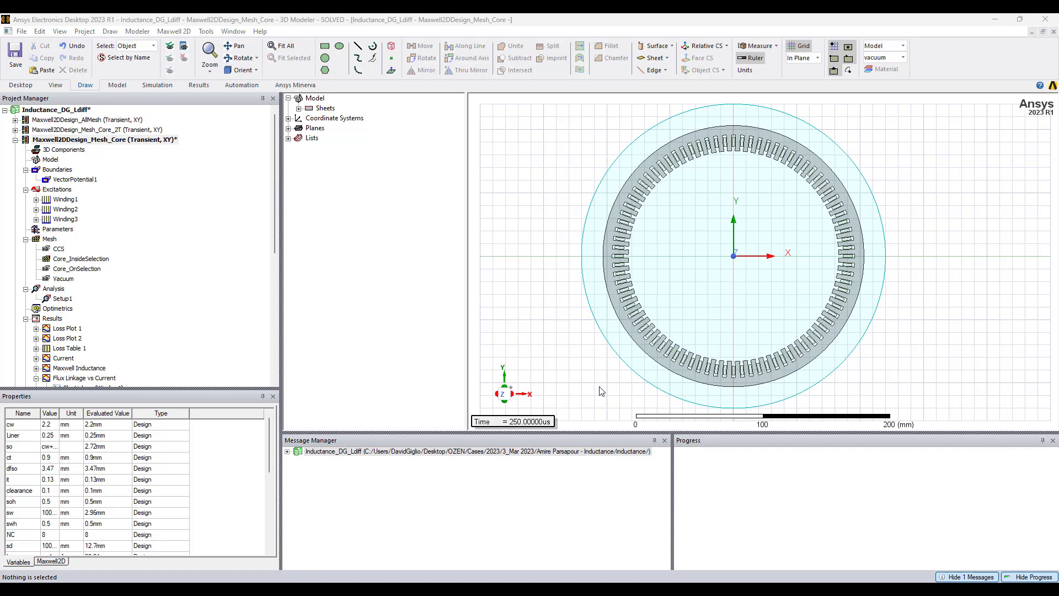
# Show the properties of the Core_InsideSelection mesh operation, its 1 mm length-based core restriction
pyautogui.click(69, 262)
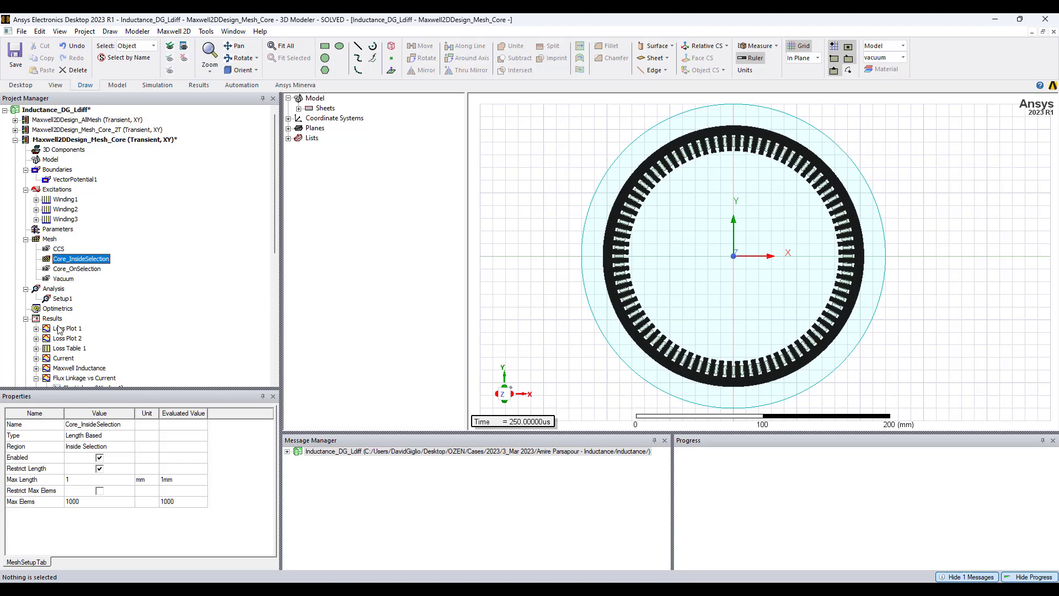
pyautogui.scroll(-2, 60, 330)
# Open the Current plot and the FluxLinkage(Winding1) vs InputCurrent(Winding1) trace settings
pyautogui.doubleClick(65, 299)
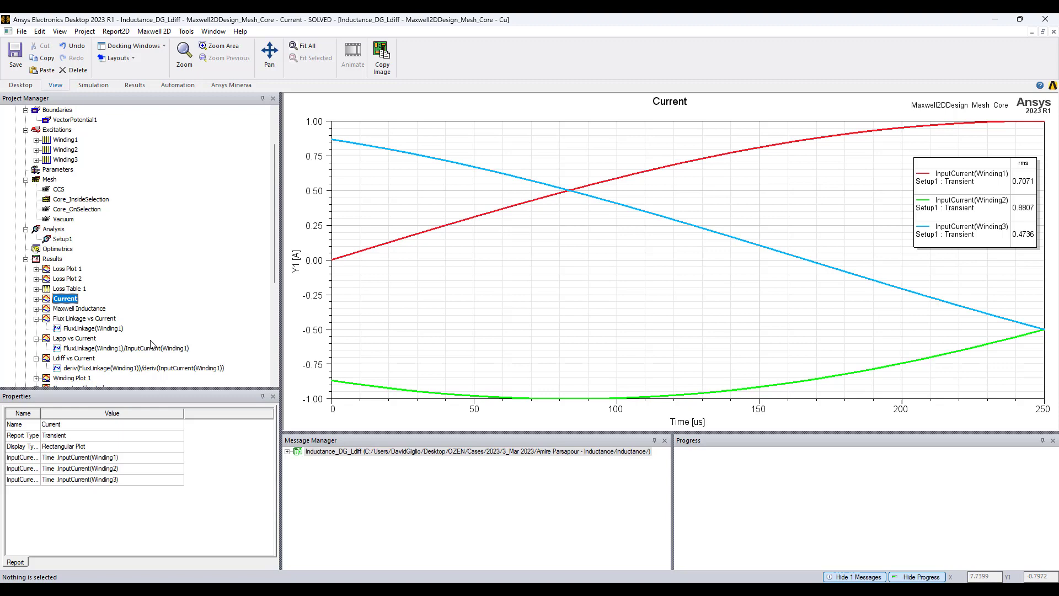
pyautogui.doubleClick(84, 329)
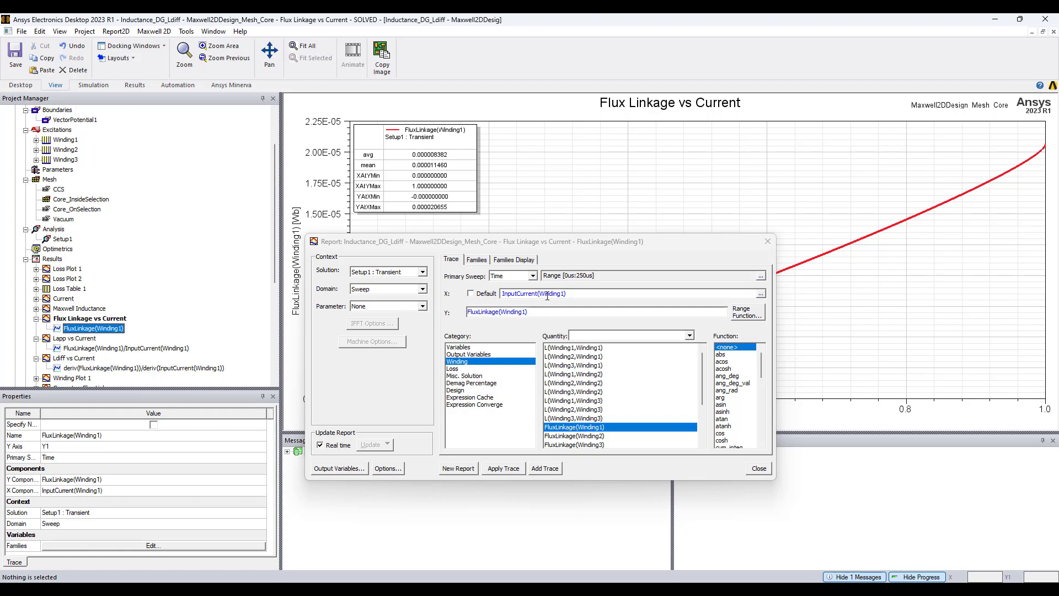
# Verify the trace's 0–250 us time range and close the Report dialog
pyautogui.click(762, 277)
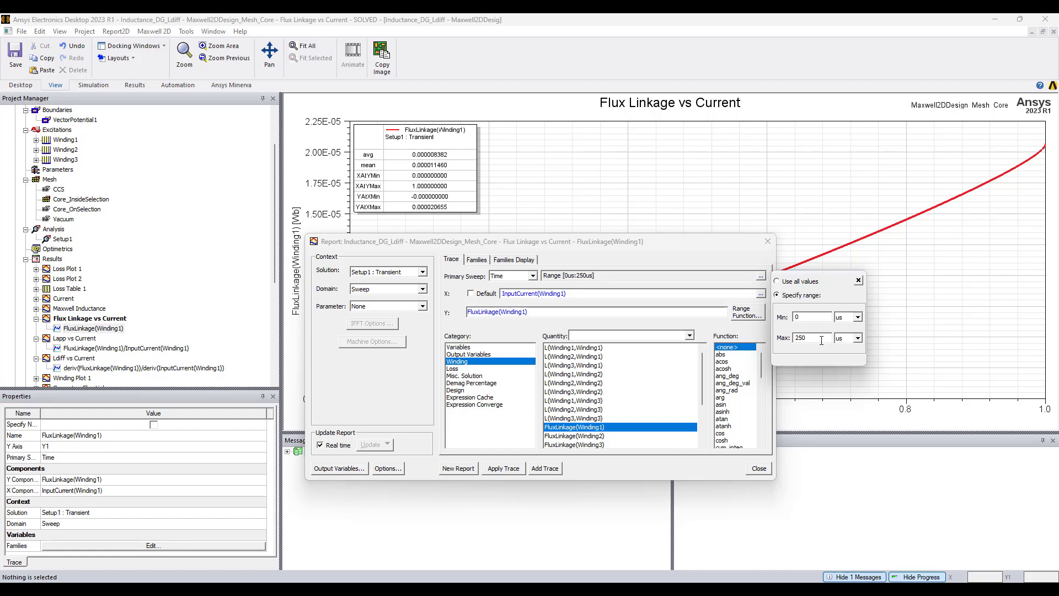
pyautogui.click(859, 281)
pyautogui.click(768, 242)
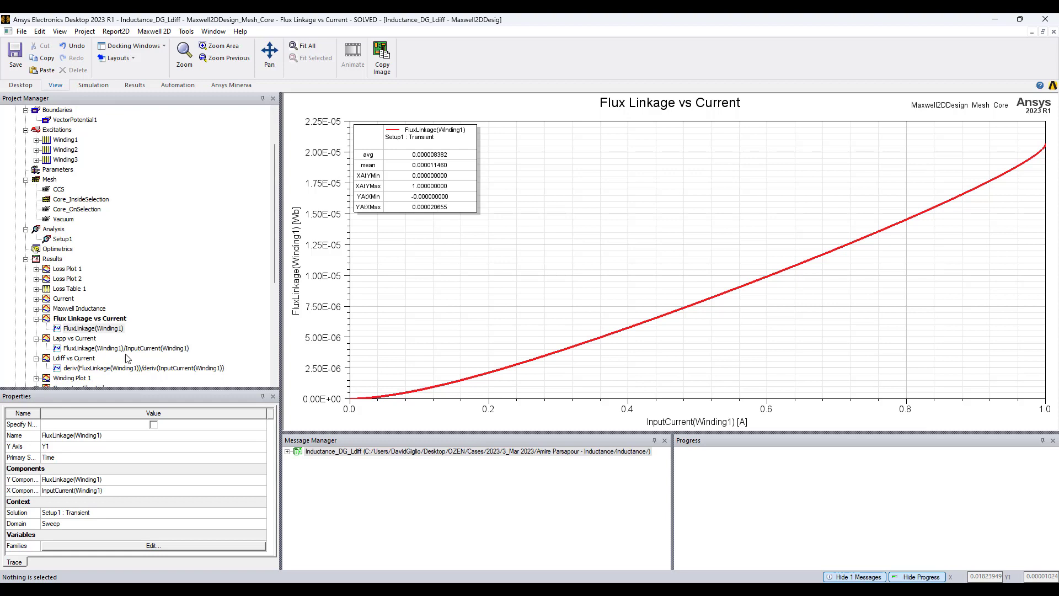
# Open the deriv(FluxLinkage(Winding1))/deriv(InputCurrent(Winding1)) trace settings under Ldiff vs Current
pyautogui.doubleClick(77, 358)
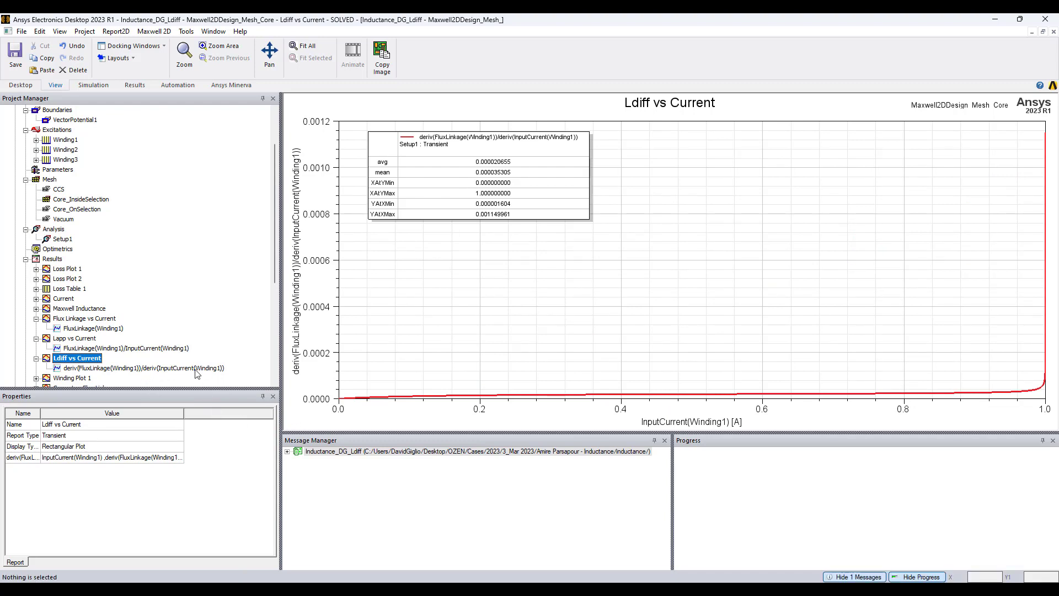
pyautogui.doubleClick(83, 319)
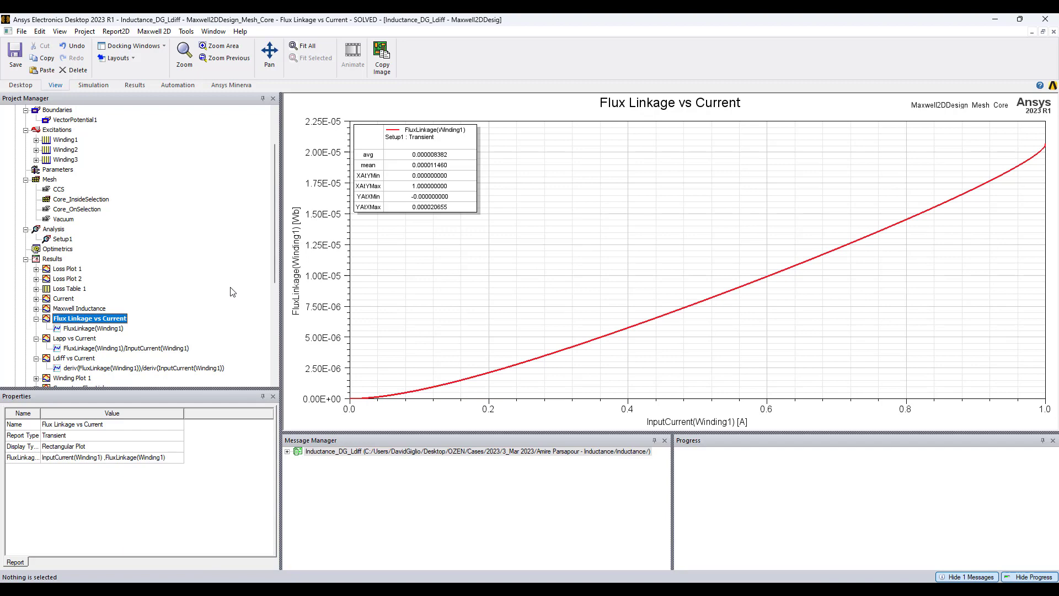
pyautogui.click(77, 368)
pyautogui.doubleClick(78, 368)
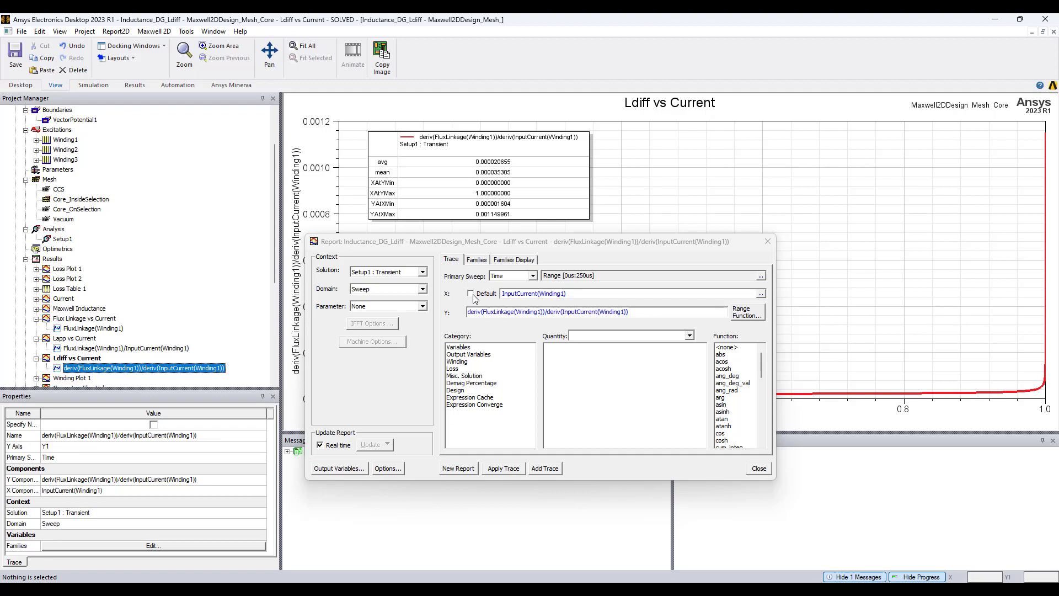
# Verify the Ldiff trace's 0–250 us time range and close its Report dialog
pyautogui.click(761, 277)
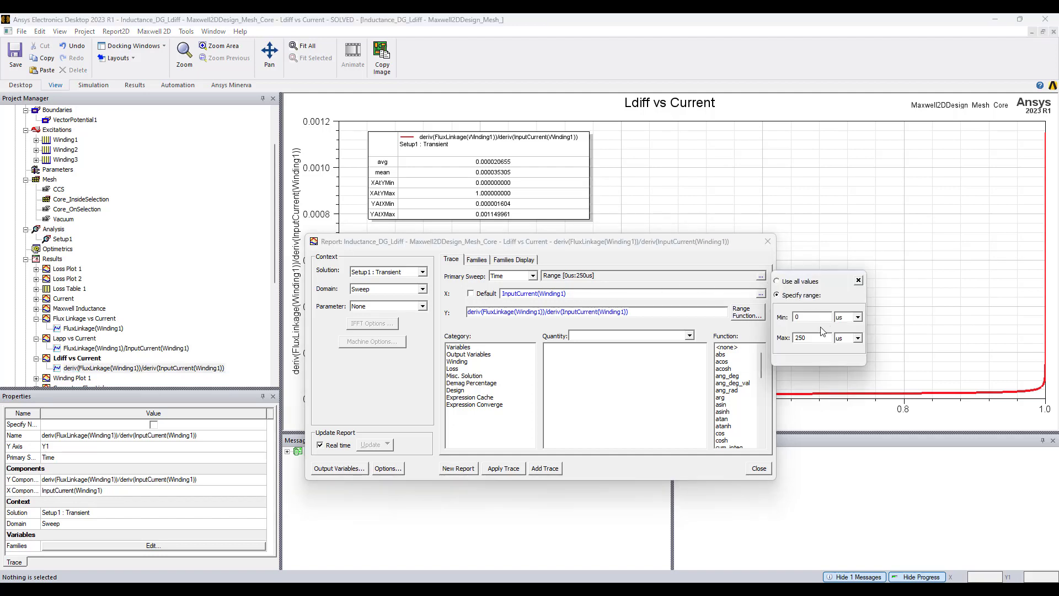
pyautogui.click(859, 281)
pyautogui.click(770, 244)
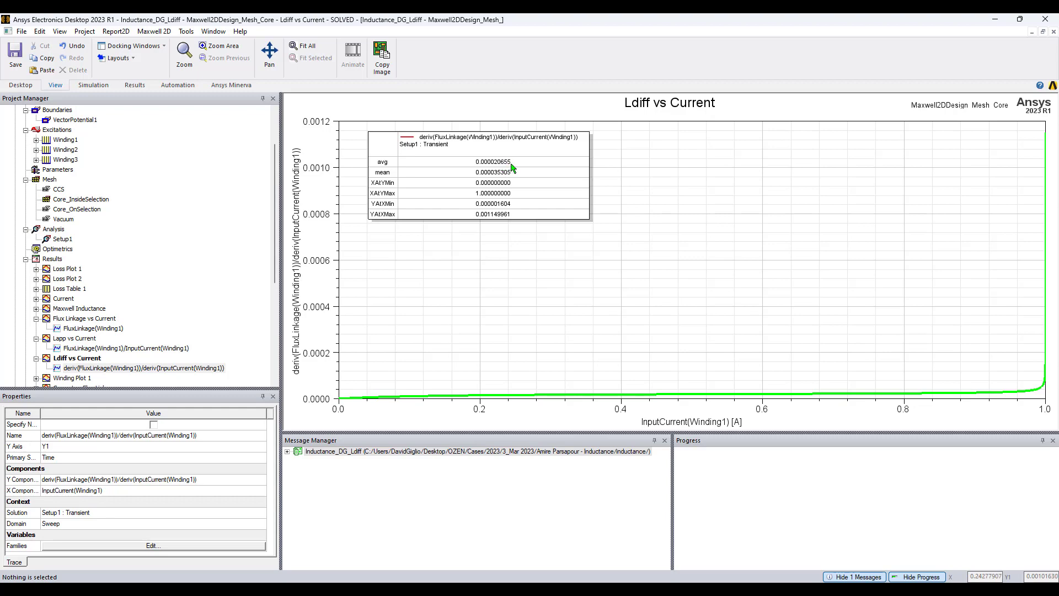
# Reopen the Flux Linkage vs Current plot from the Project Manager
pyautogui.doubleClick(98, 320)
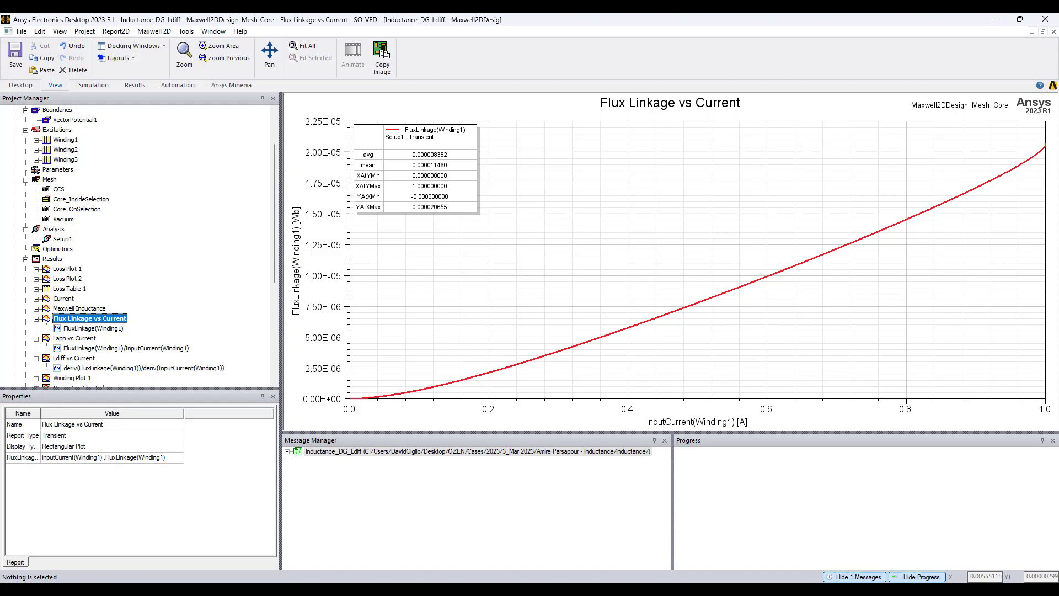
# Switch to the 'Winding Inductance' HubSpot draft and read through its flux-linkage analysis and inductance equations
pyautogui.click(814, 589)
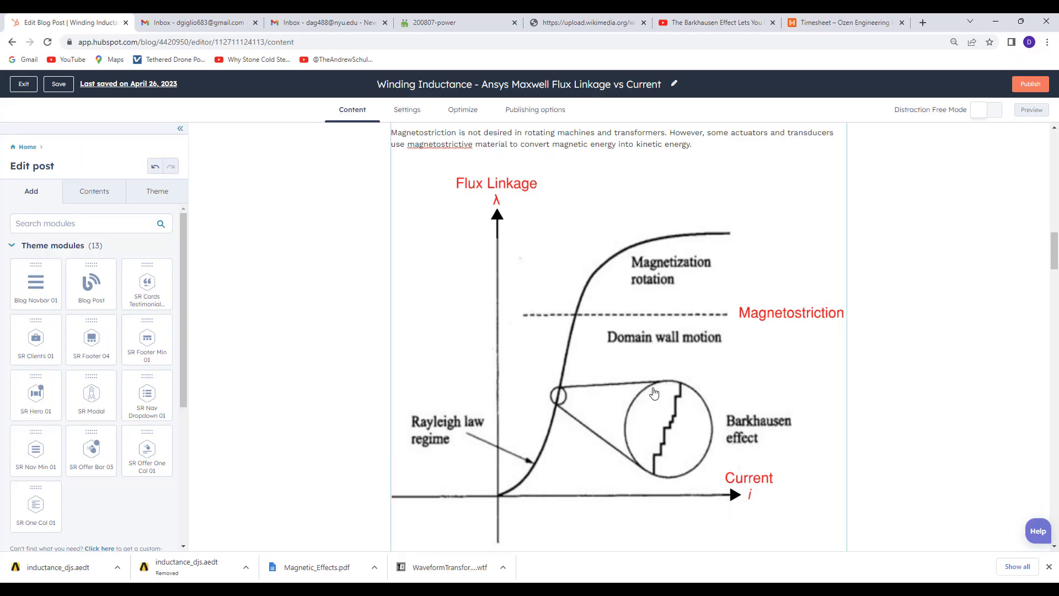
pyautogui.scroll(3, 653, 392)
pyautogui.scroll(-8, 655, 392)
pyautogui.scroll(-7, 725, 407)
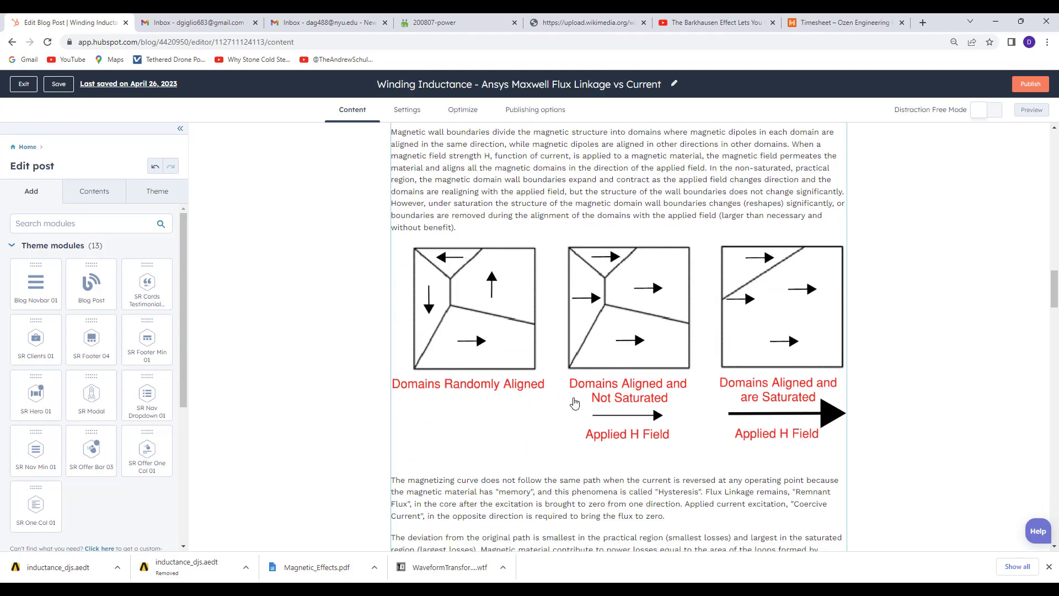
pyautogui.scroll(-7, 755, 414)
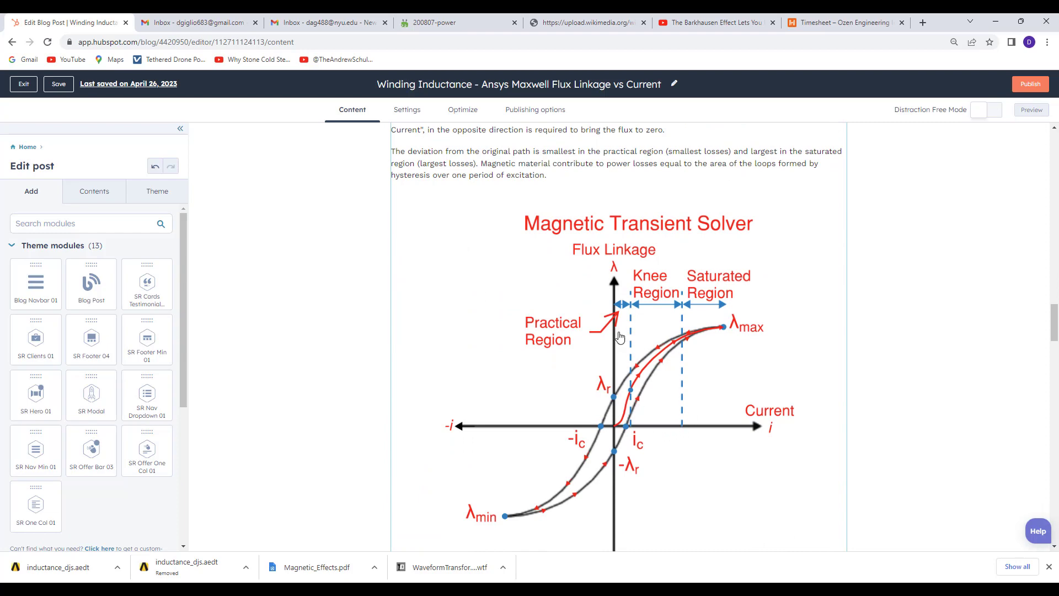
pyautogui.scroll(-10, 620, 337)
pyautogui.scroll(1, 649, 343)
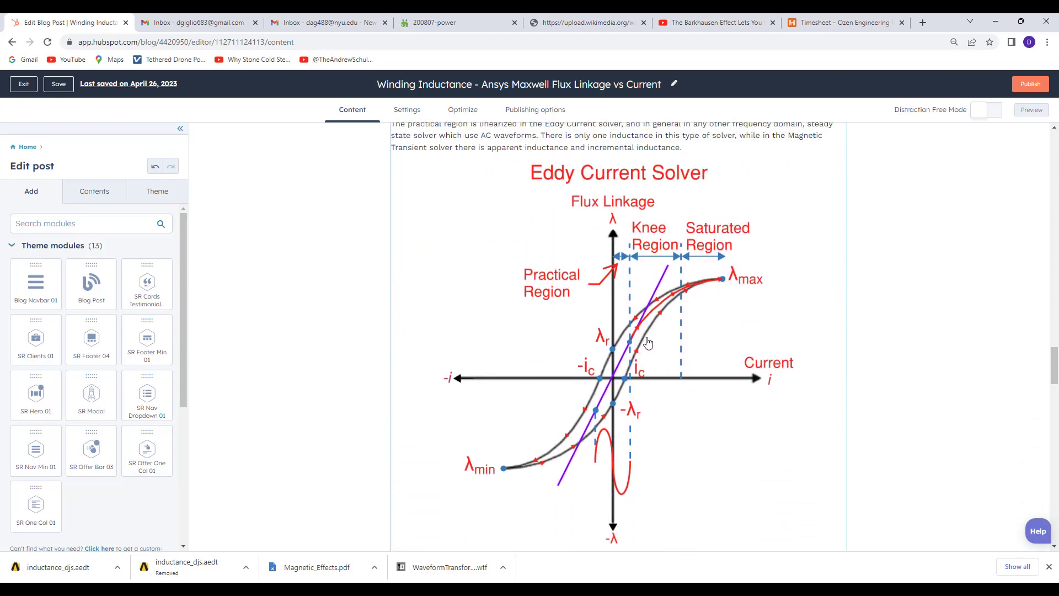
pyautogui.scroll(-7, 642, 329)
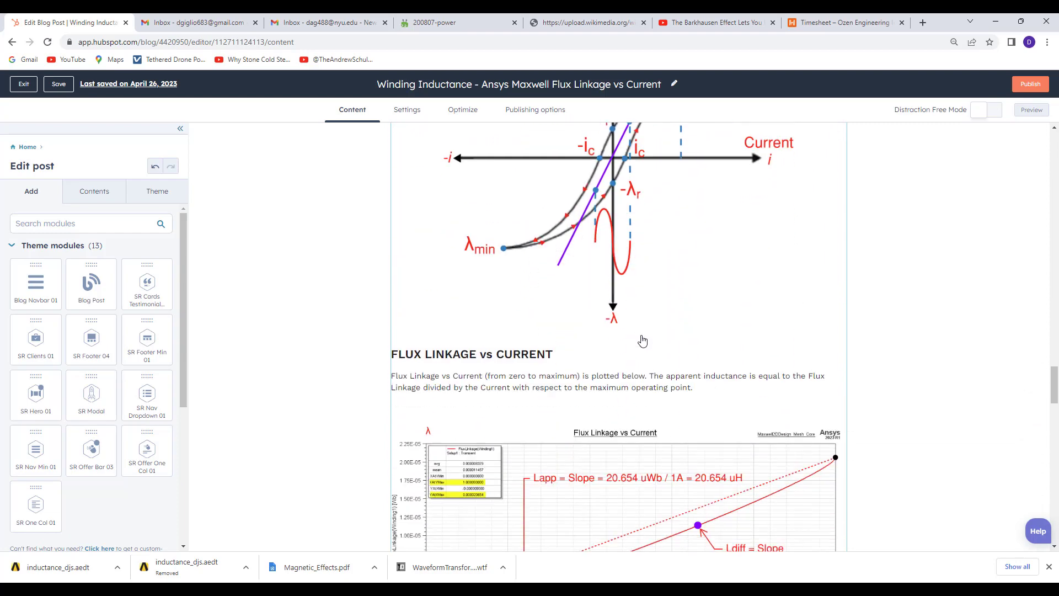
pyautogui.scroll(-11, 643, 340)
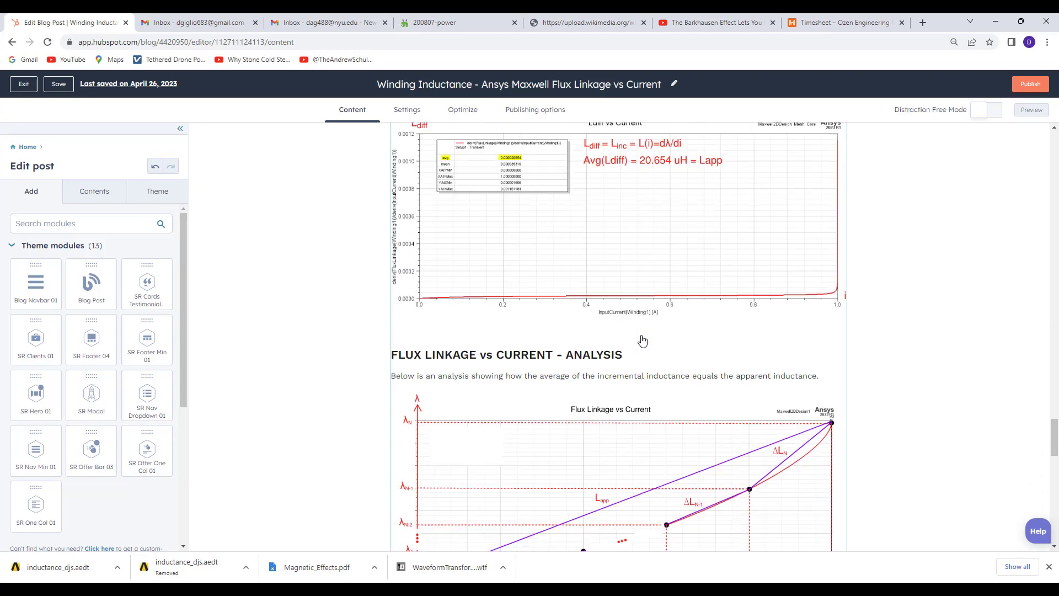
pyautogui.scroll(-1, 642, 341)
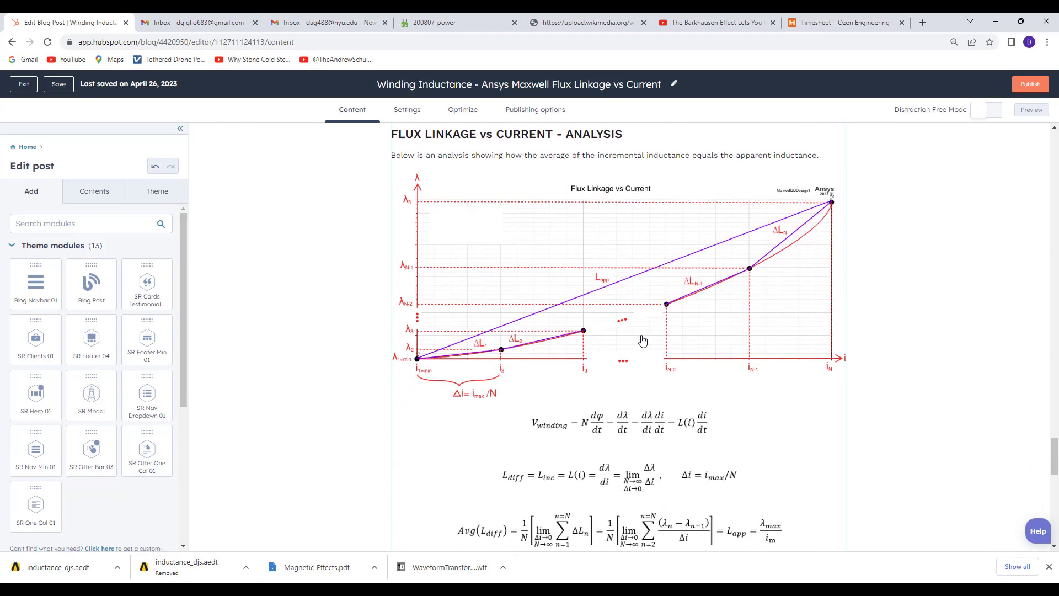
pyautogui.scroll(1, 642, 341)
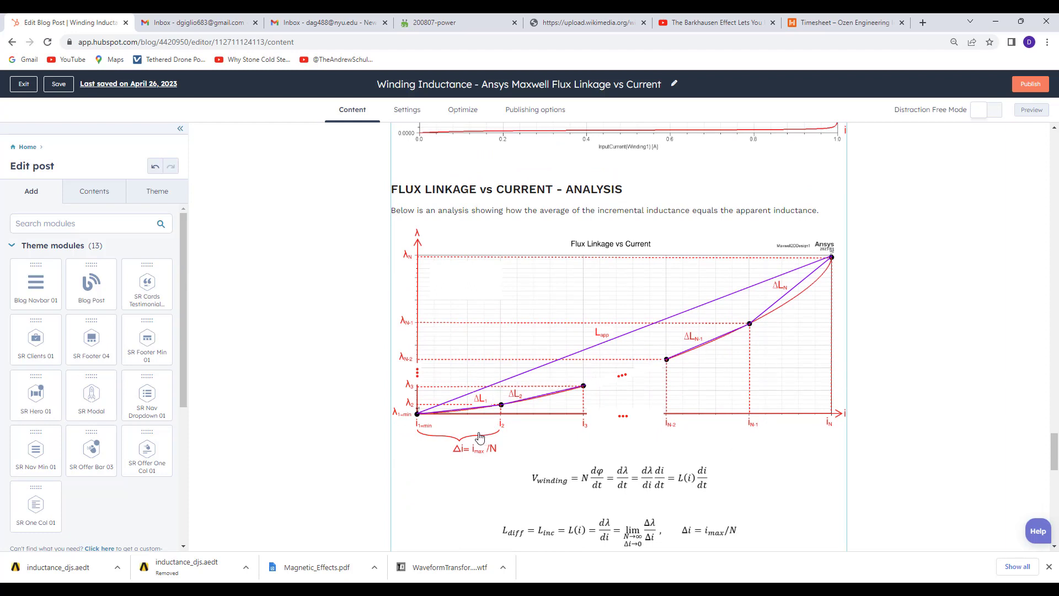
pyautogui.scroll(-1, 572, 426)
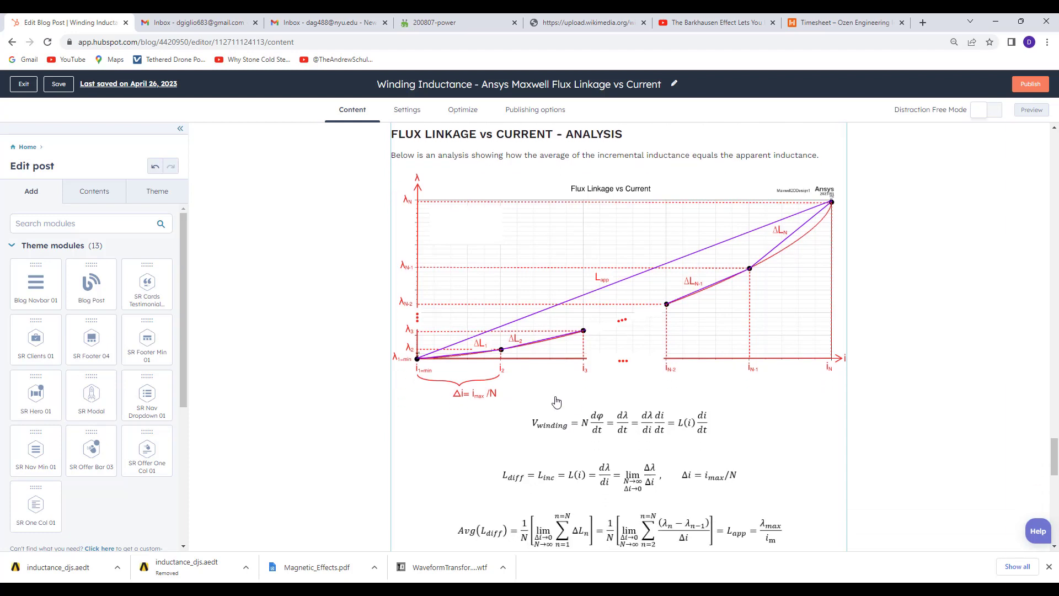
pyautogui.scroll(-1, 544, 401)
pyautogui.scroll(1, 544, 401)
pyautogui.scroll(-1, 540, 400)
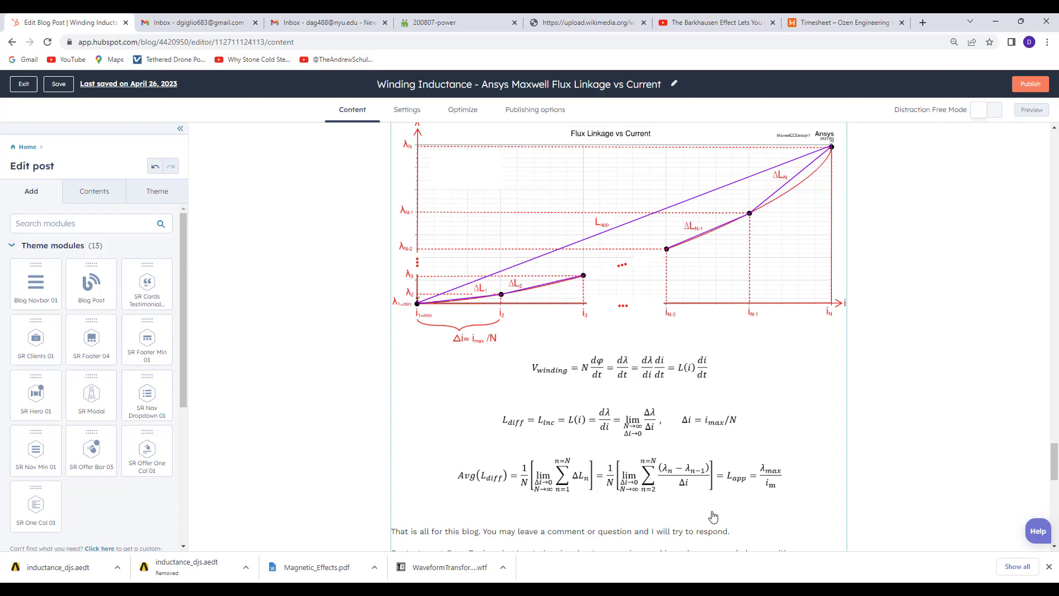
pyautogui.click(546, 538)
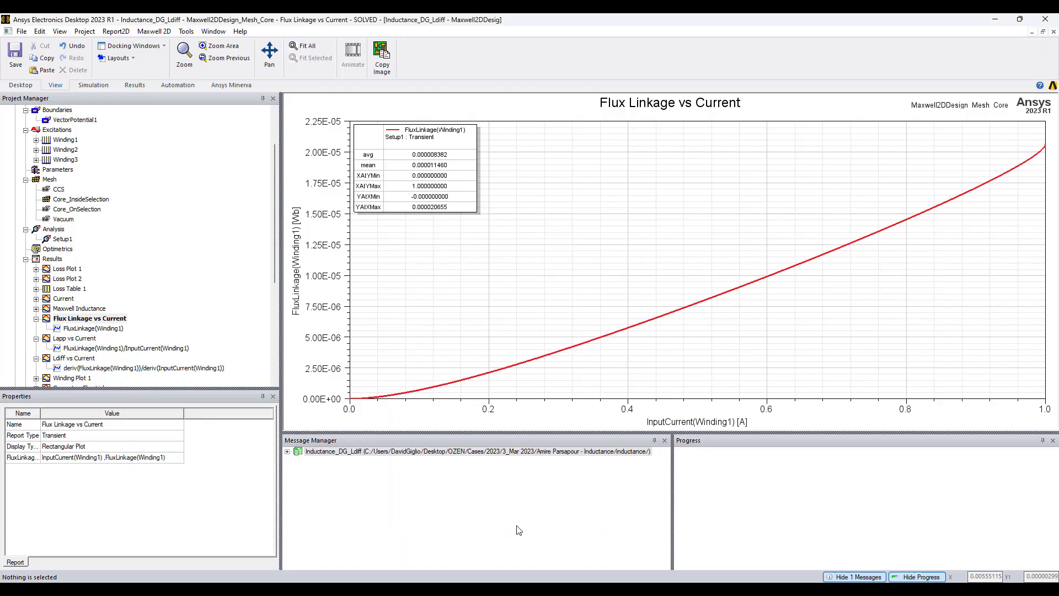